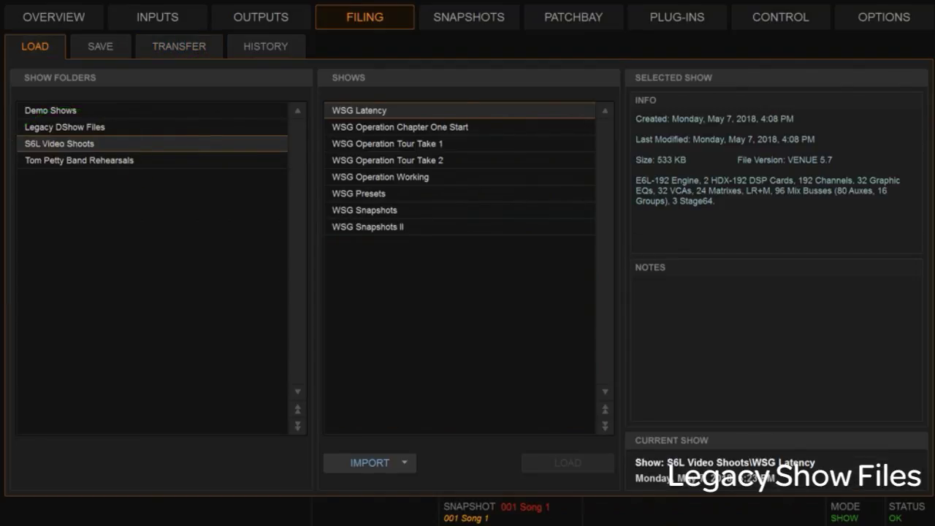
Load the legacy show 20120619 London I from the Legacy DShow Files folder and acknowledge the conversion notice
left_click(65, 127)
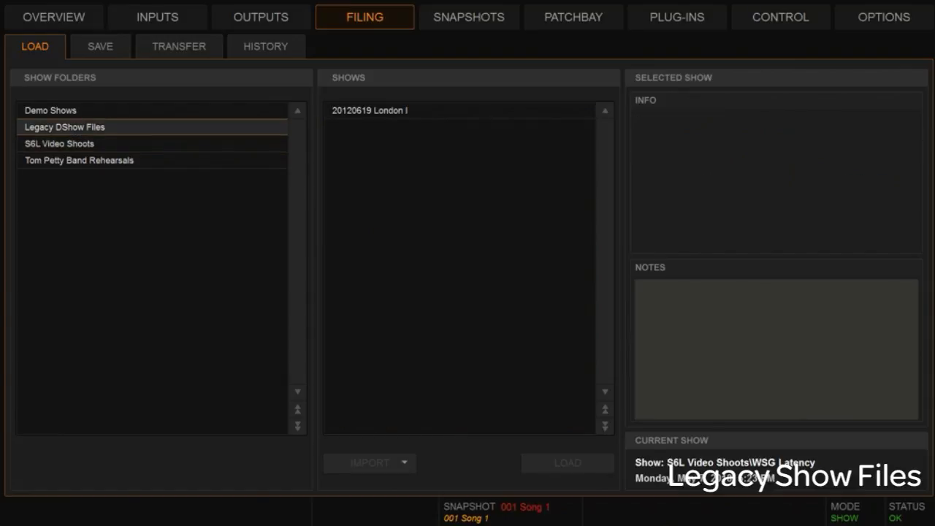
left_click(370, 110)
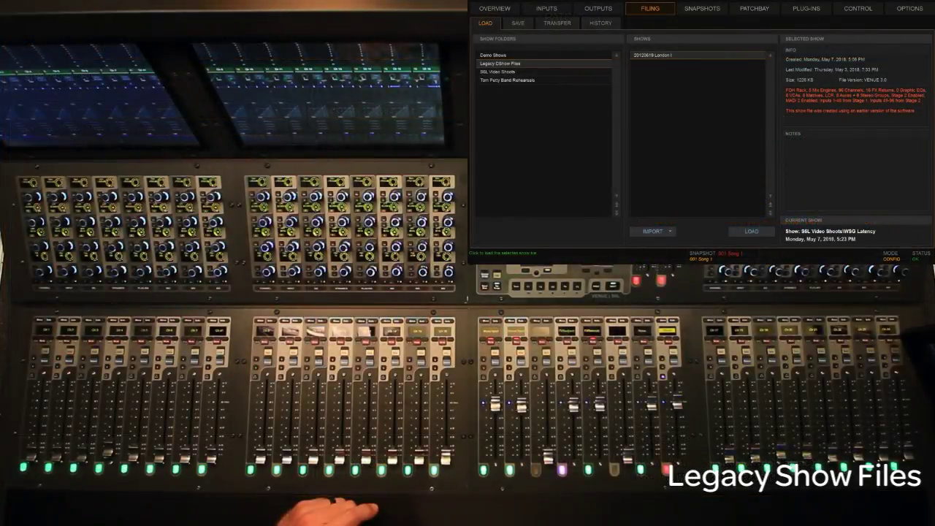
left_click(751, 231)
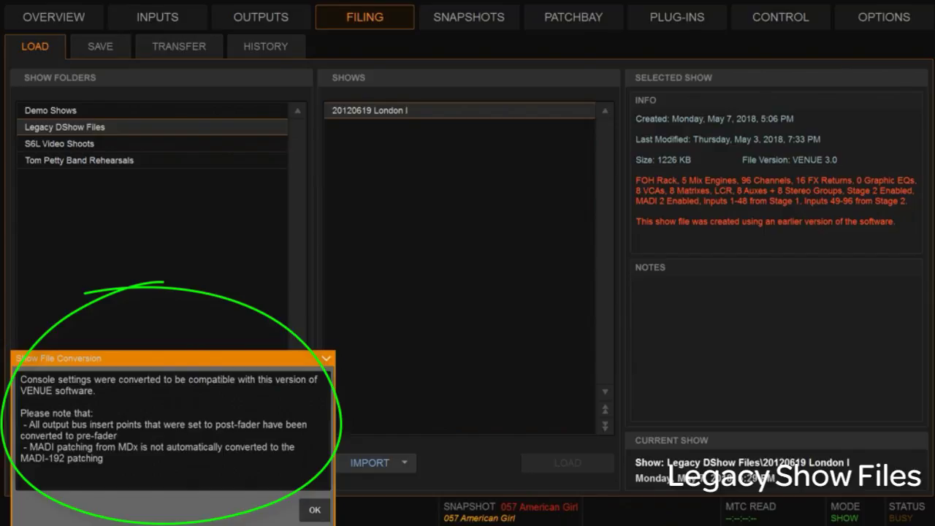
key("Return")
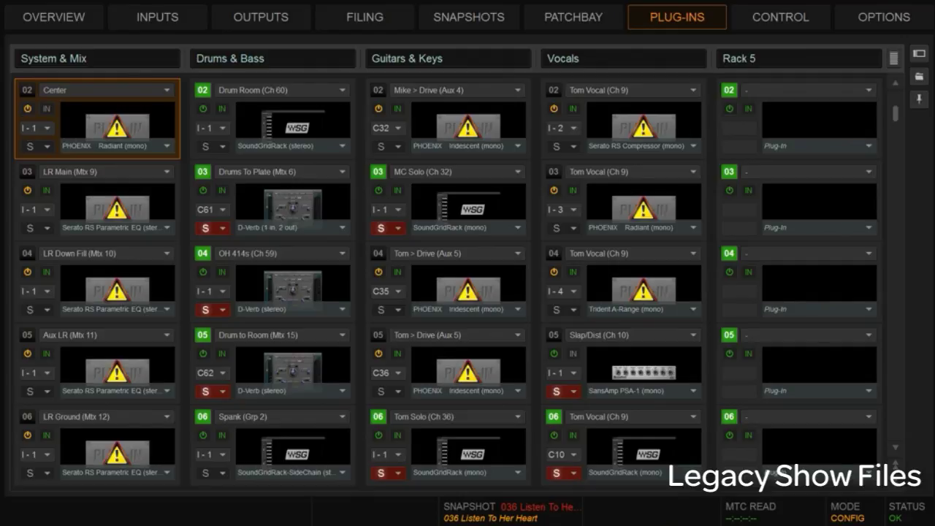
Examine the converted SoundGrid racks, especially the Wurlitzer 1 (Ch 4) racks 13, 14 and 15 under Guitars & Keys
left_click(295, 128)
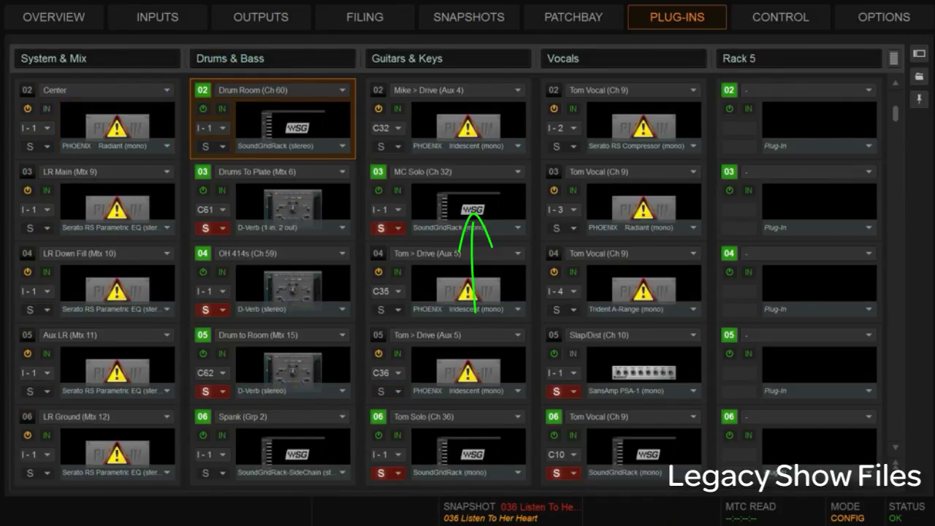
left_click(472, 209)
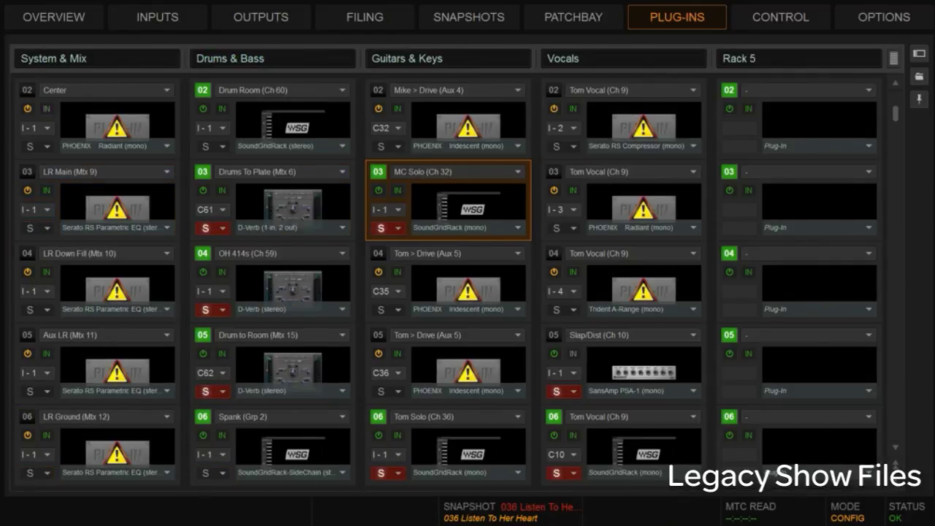
scroll(453, 277, "down", 7)
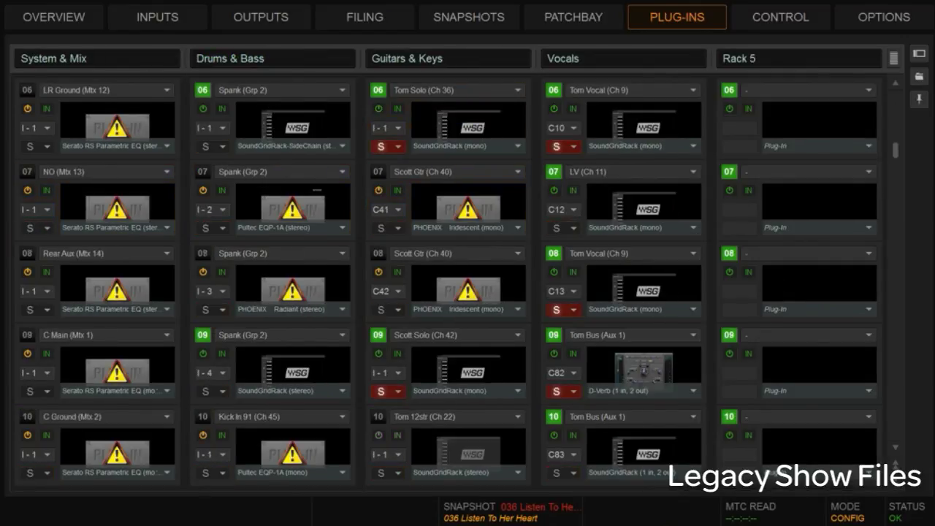
scroll(453, 278, "down", 3)
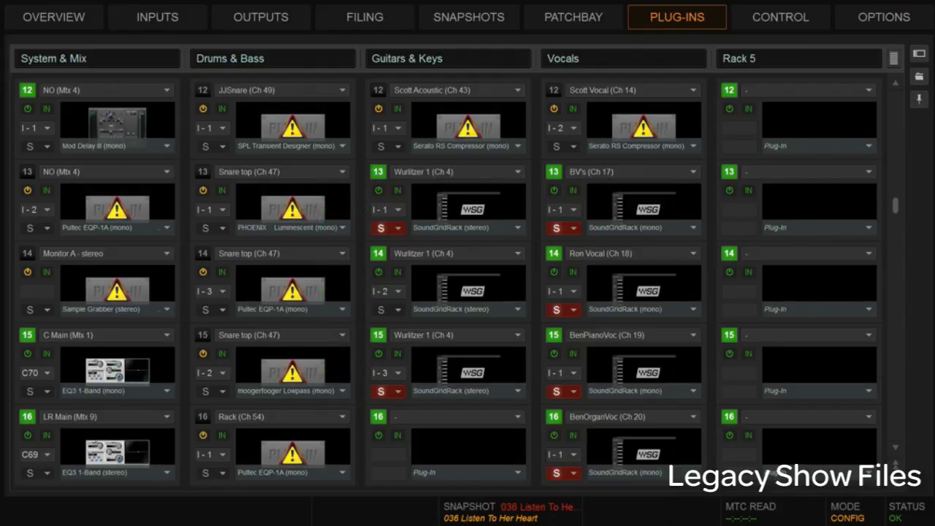
left_click(468, 204)
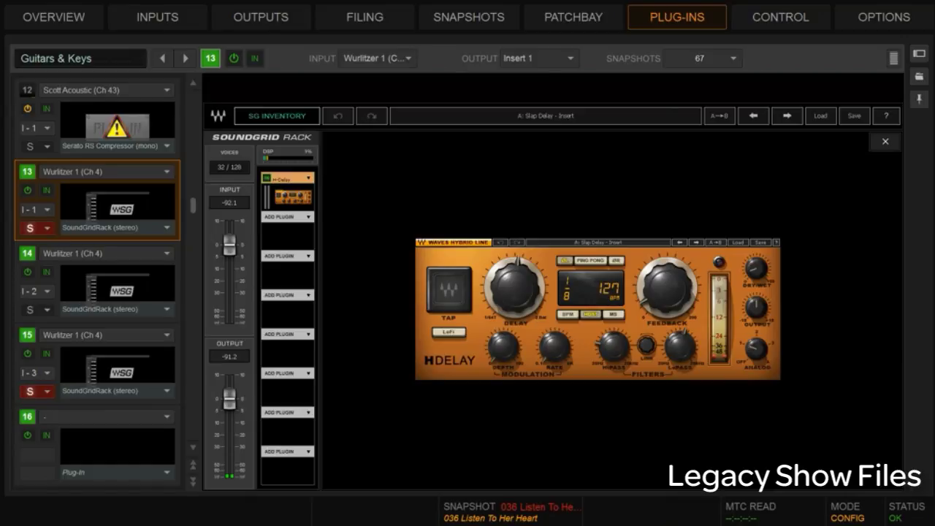
left_click(116, 285)
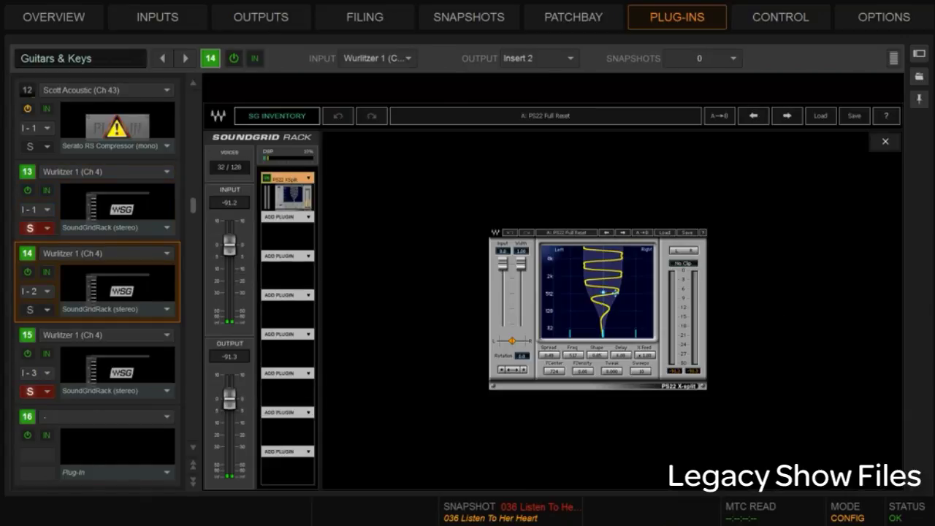
left_click(116, 364)
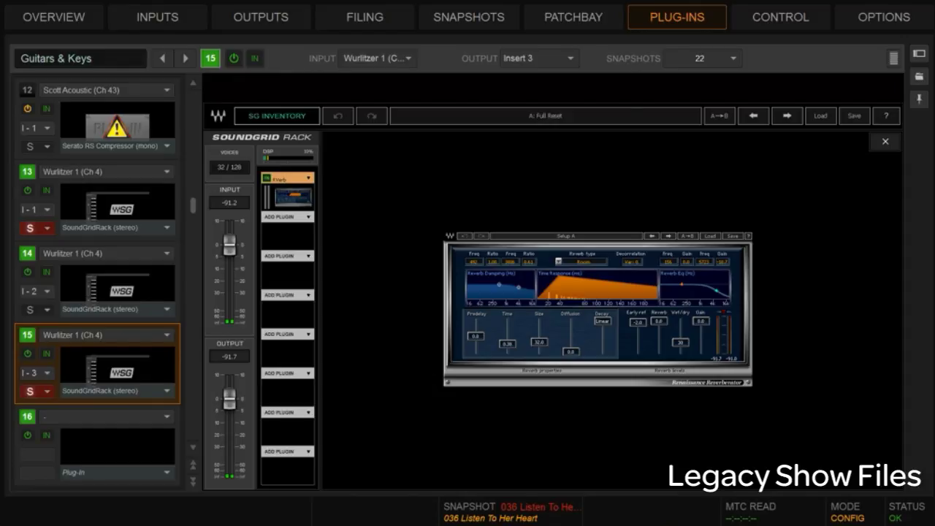
left_click(117, 202)
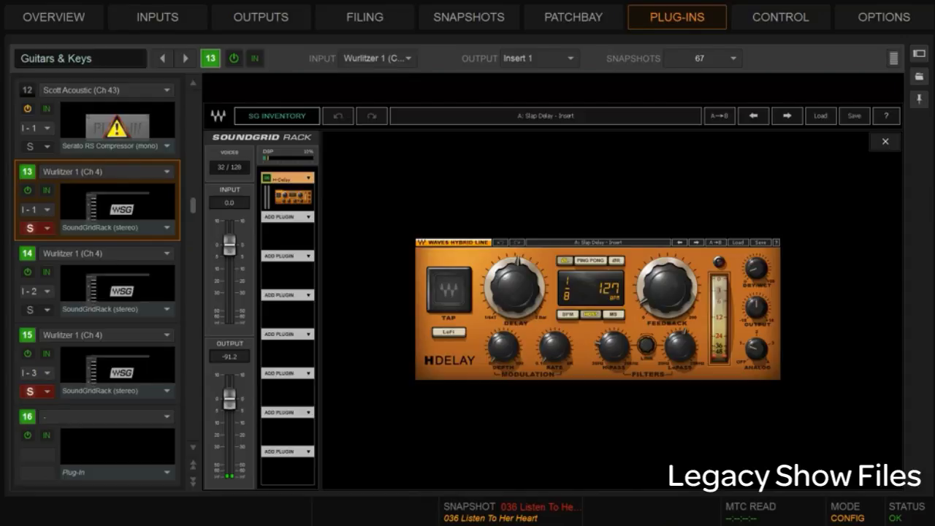
Copy the PS22 XSplit plug-in from Wurlitzer 1 rack 14 into the second slot of rack 13
left_click(117, 283)
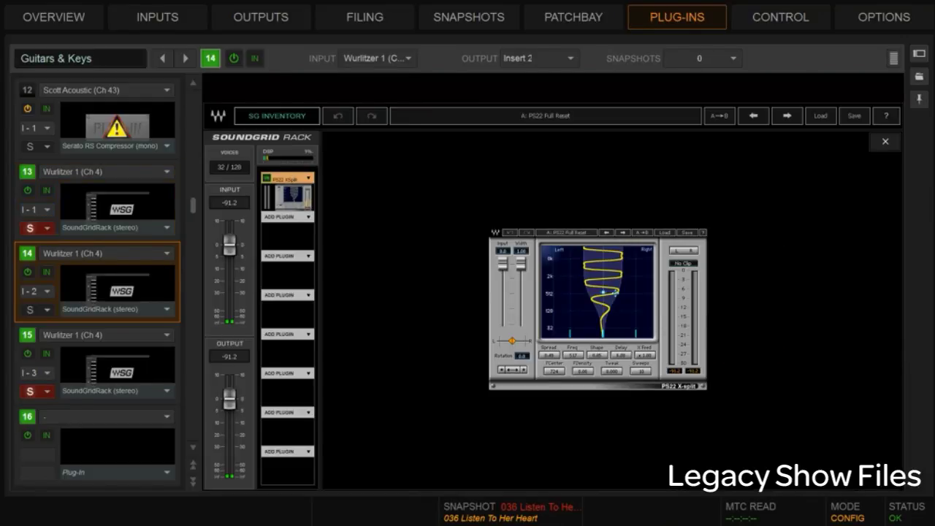
right_click(299, 199)
left_click(343, 307)
left_click(117, 201)
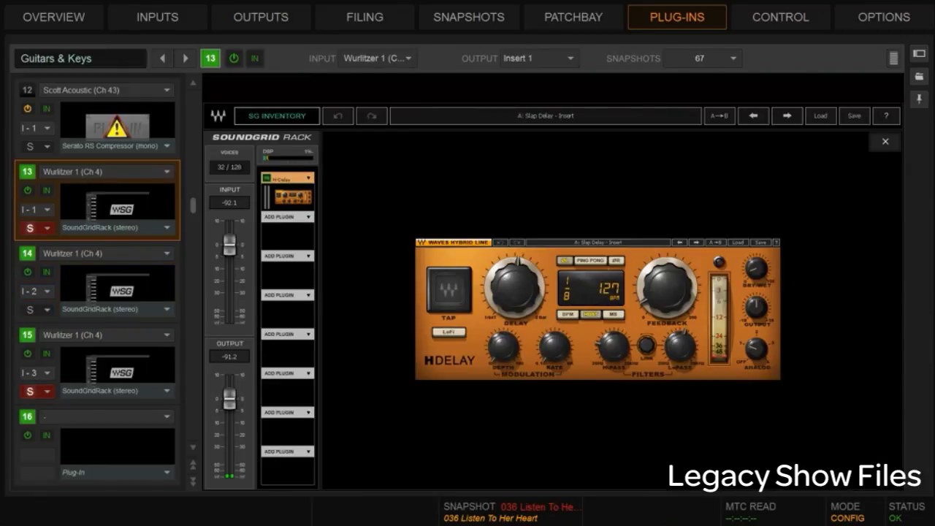
right_click(306, 217)
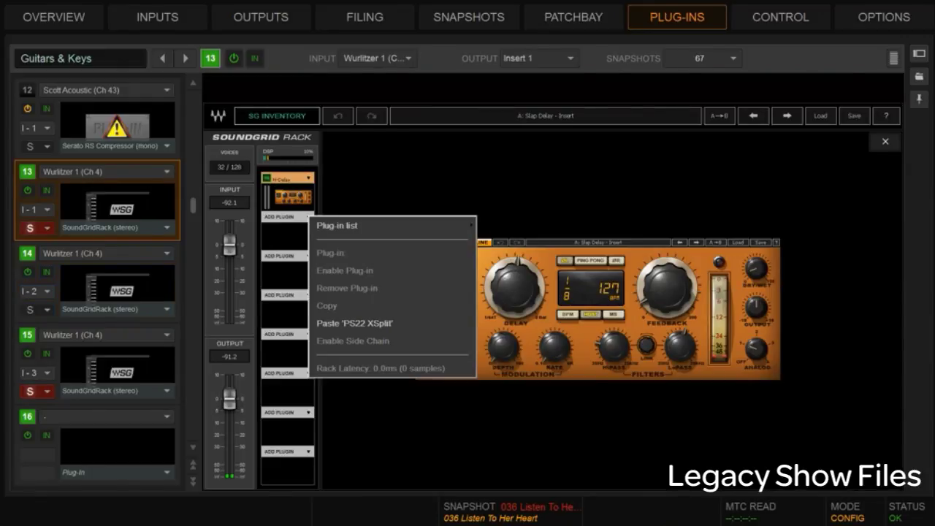
left_click(354, 323)
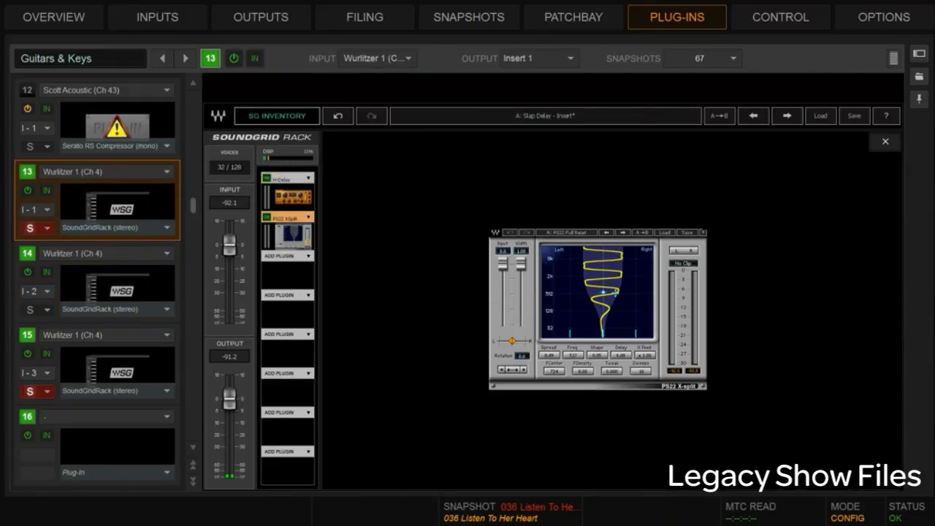
Copy the RVerb plug-in from Wurlitzer 1 rack 15 into the third slot of rack 13, and save the show
left_click(117, 364)
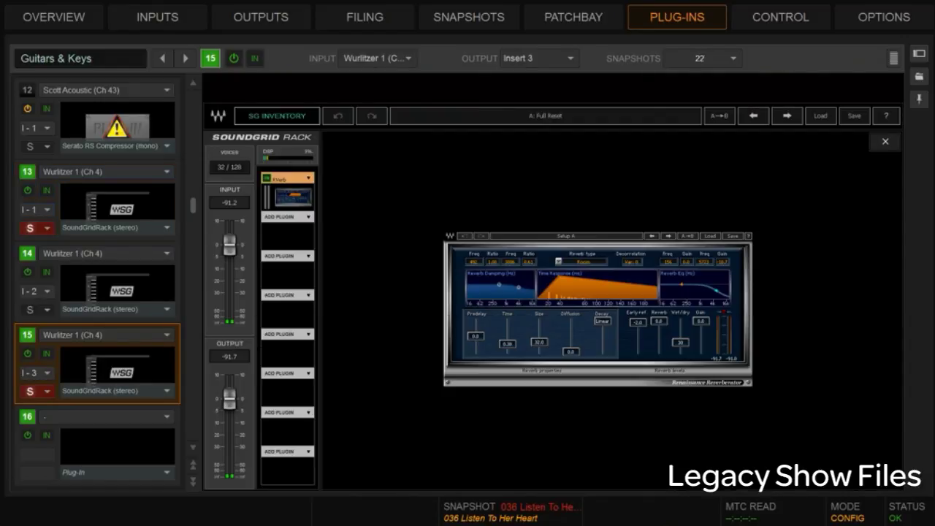
right_click(291, 197)
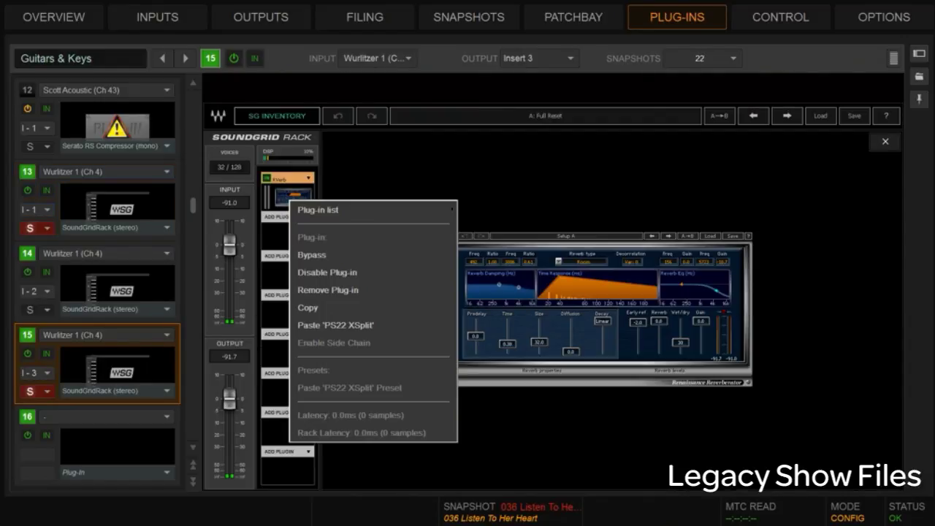
left_click(307, 307)
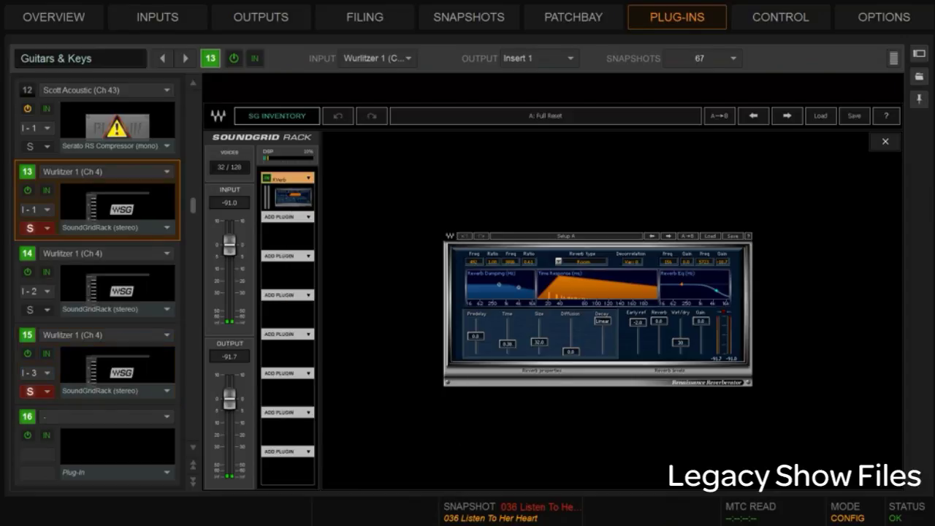
left_click(117, 212)
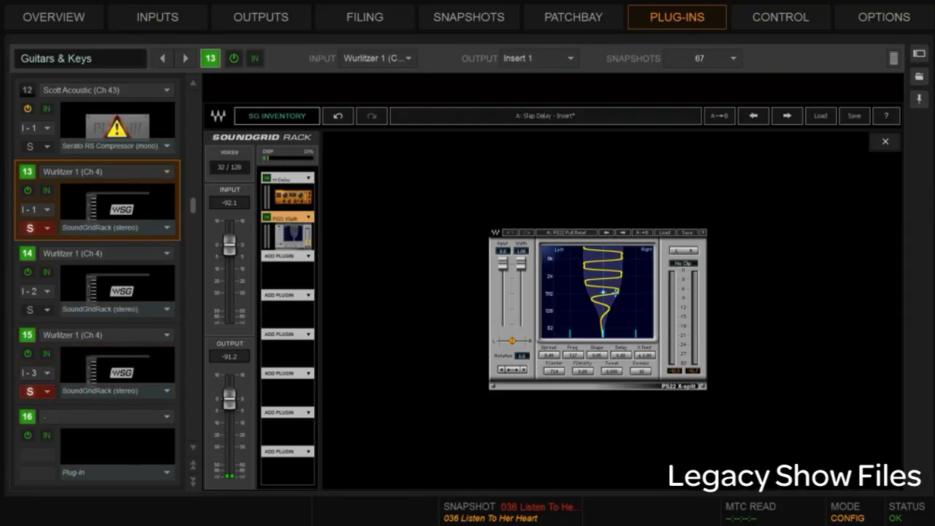
right_click(300, 257)
left_click(336, 363)
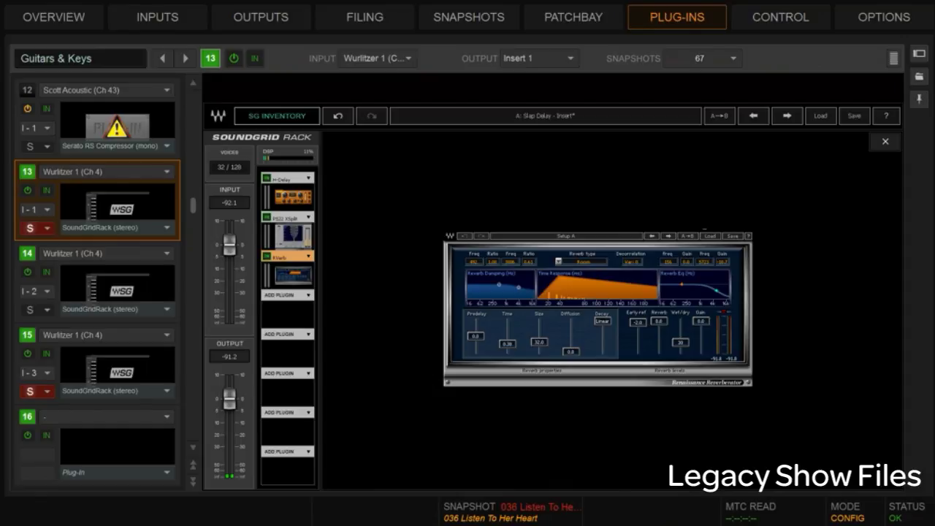
key("ctrl+s")
key("Return")
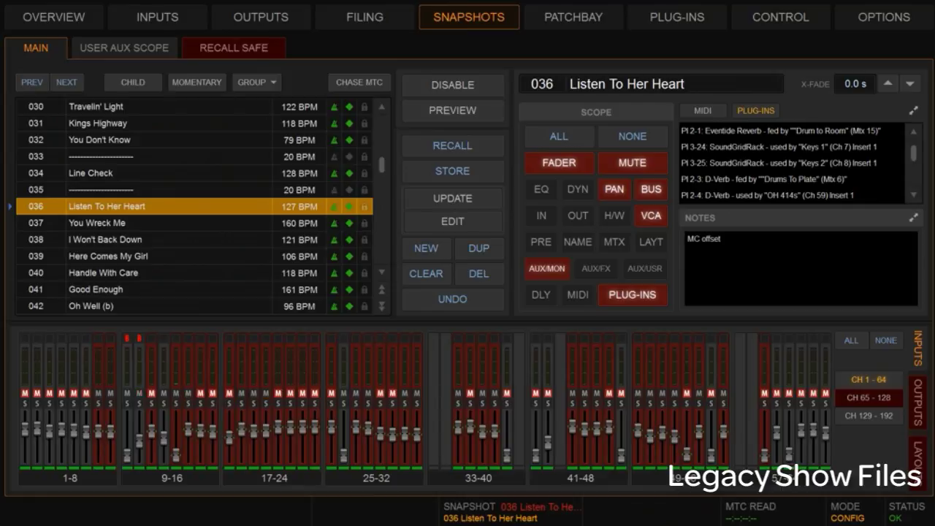
Select all snapshots from 001 System Tune through 118 Group Delay Out
scroll(194, 206, "up", 12)
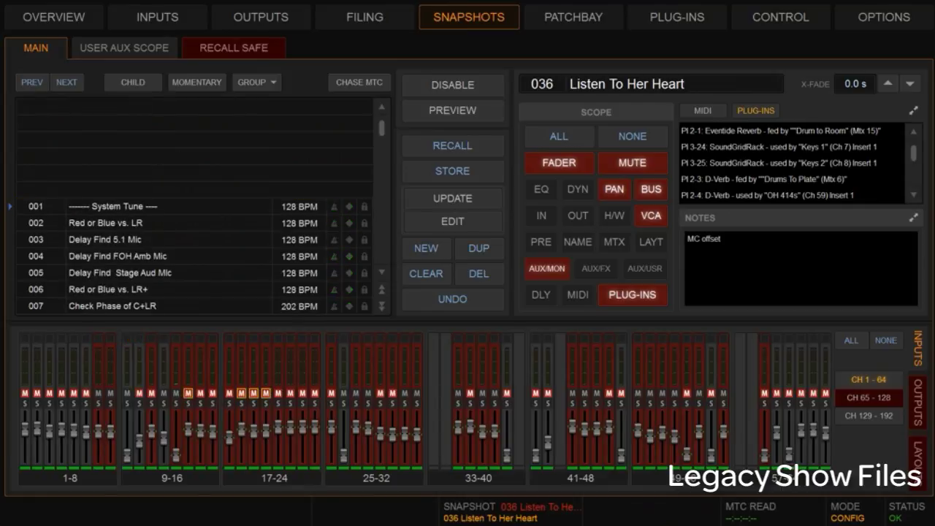
left_click(194, 206)
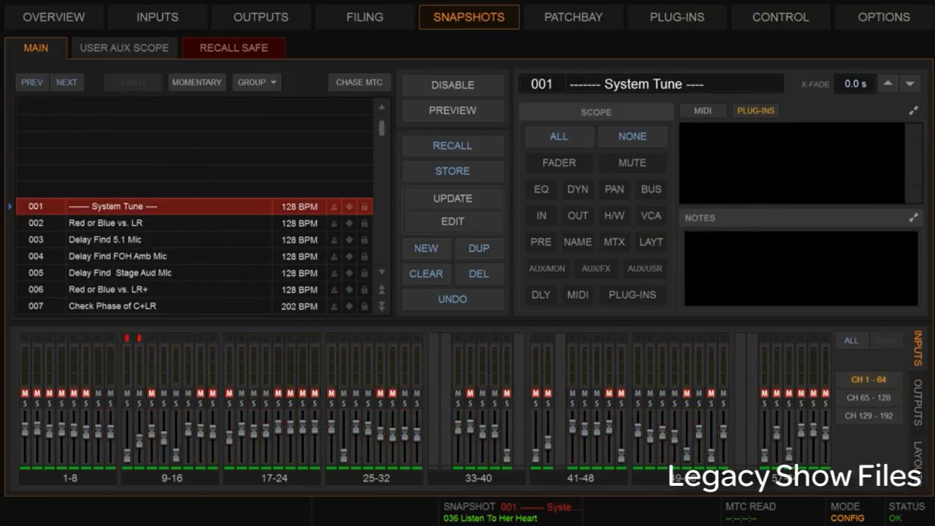
scroll(194, 206, "down", 20)
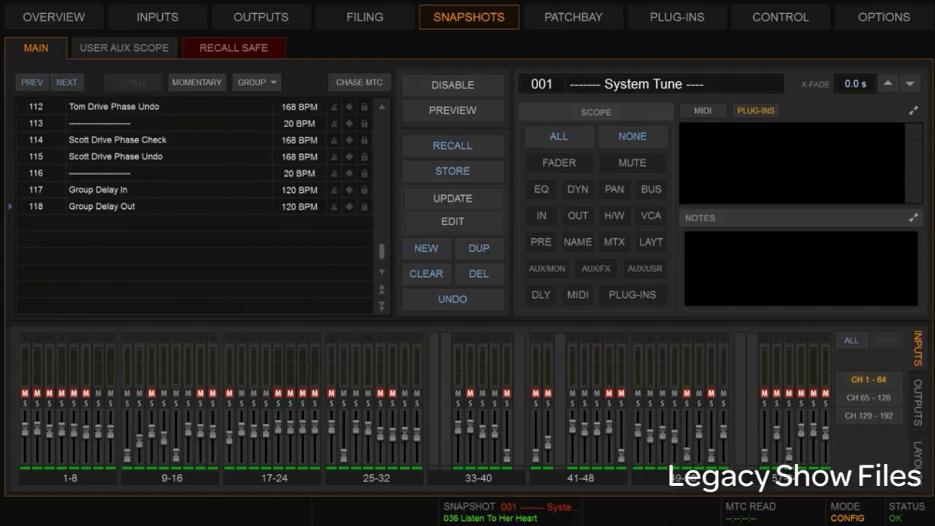
left_click(194, 206, "shift")
Add the Wurlitzer 1 rack 13 plug-in to the selected snapshots and update its settings in them
left_click(676, 17)
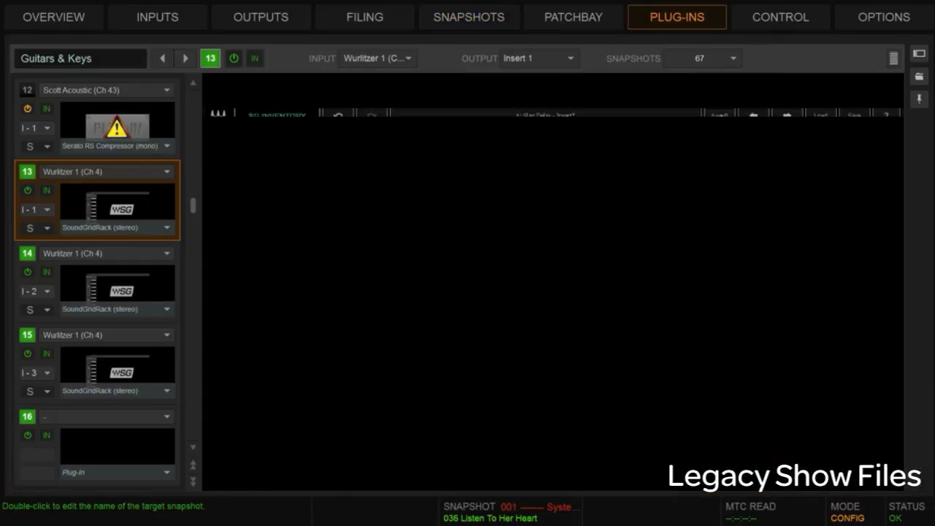
left_click(38, 228)
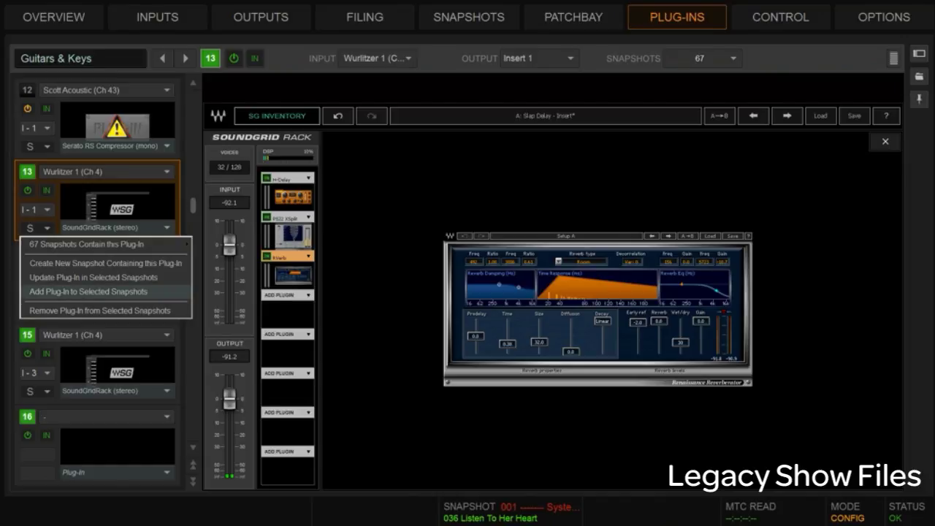
left_click(88, 291)
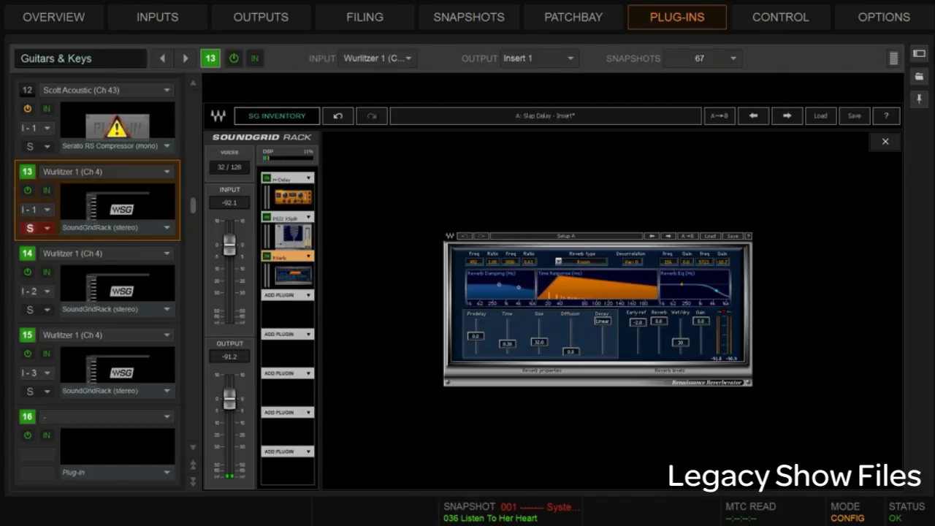
left_click(38, 228)
left_click(94, 278)
Review the plug-in scope across the snapshot list and select snapshot 034 Line Check
left_click(468, 17)
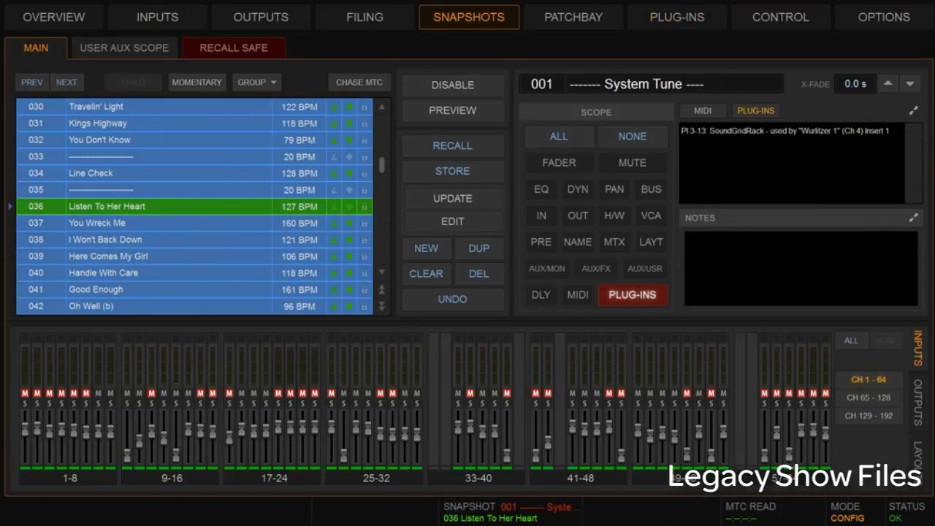
scroll(194, 206, "up", 10)
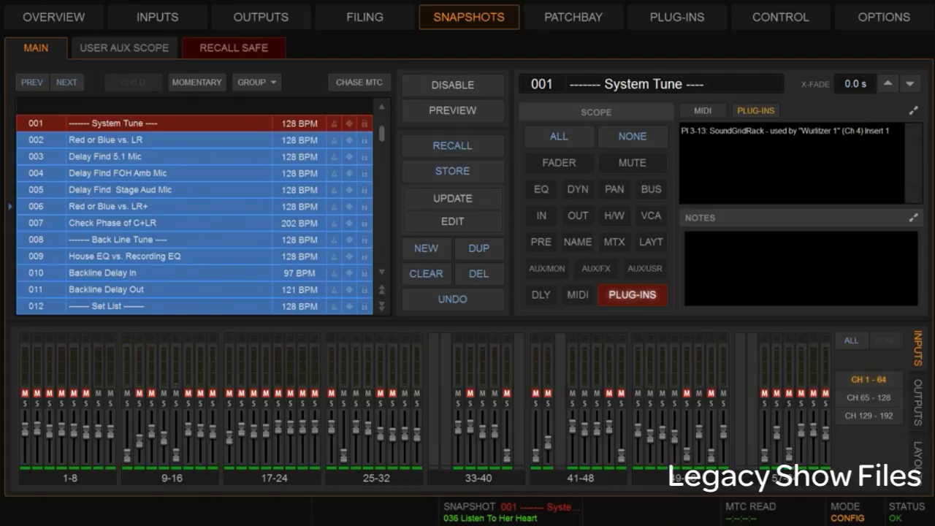
scroll(194, 206, "down", 5)
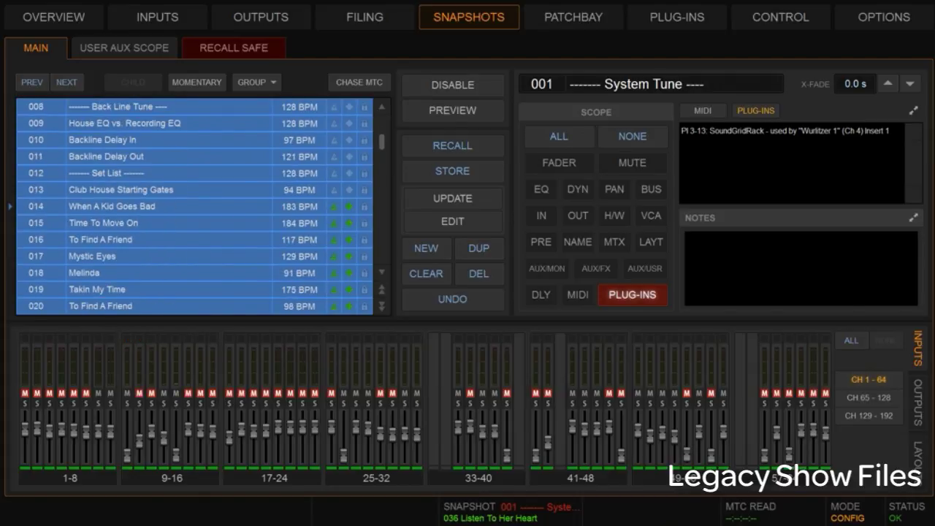
scroll(193, 206, "down", 6)
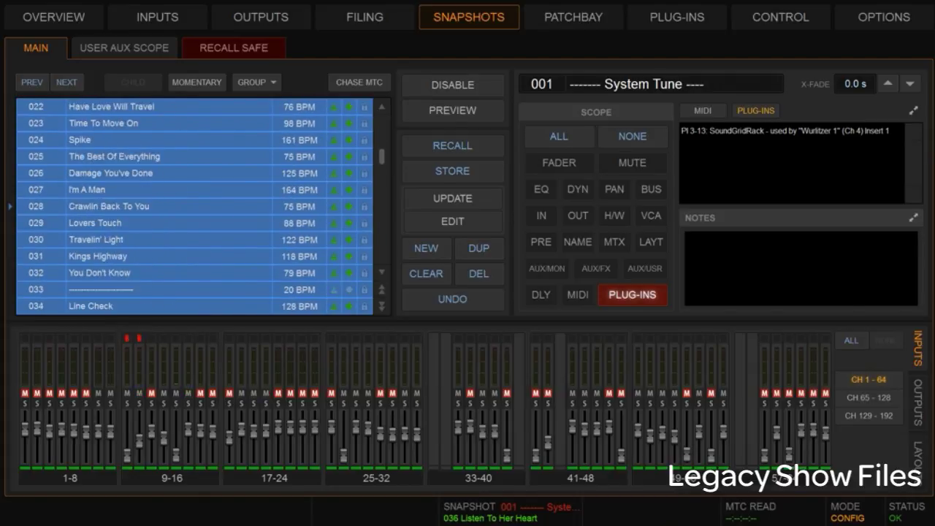
left_click(193, 306)
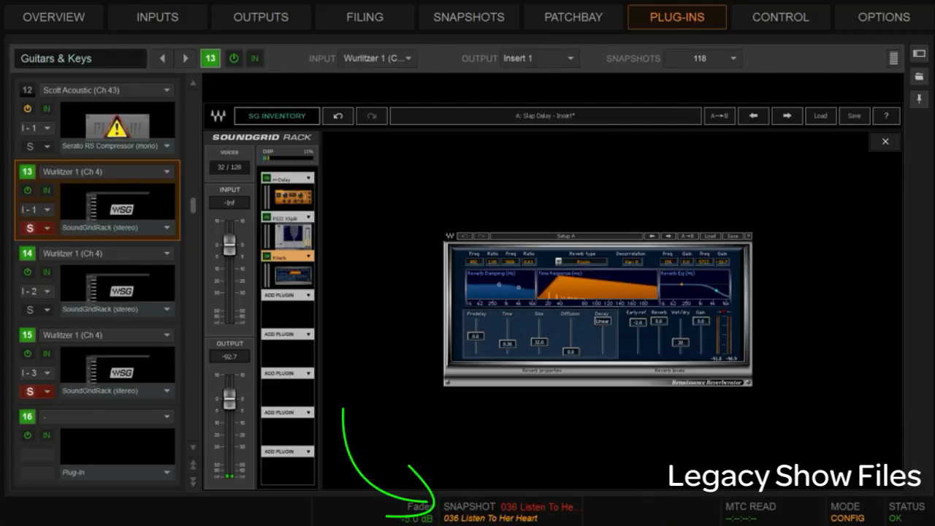
With snapshot 037 You Wreck Me active, copy RVerb from rack 15 and paste its preset onto the RVerb in rack 13
left_click(117, 369)
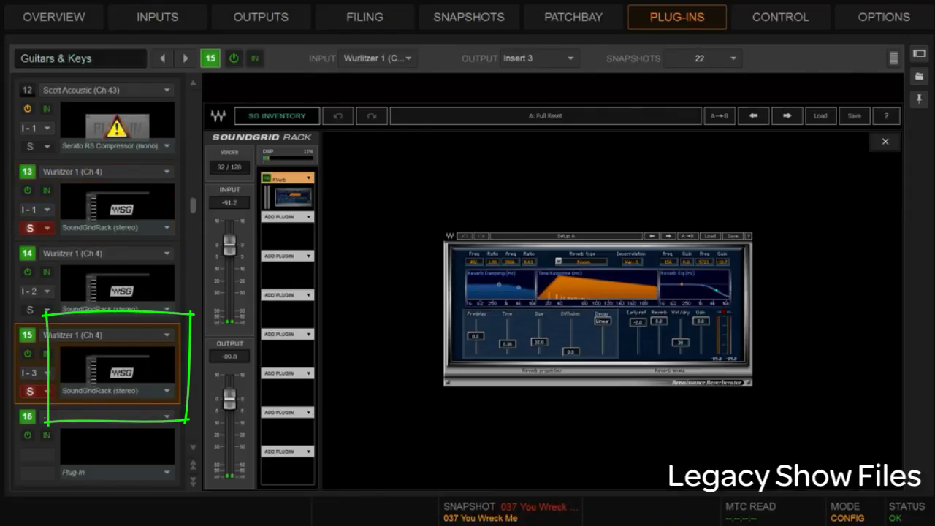
right_click(304, 205)
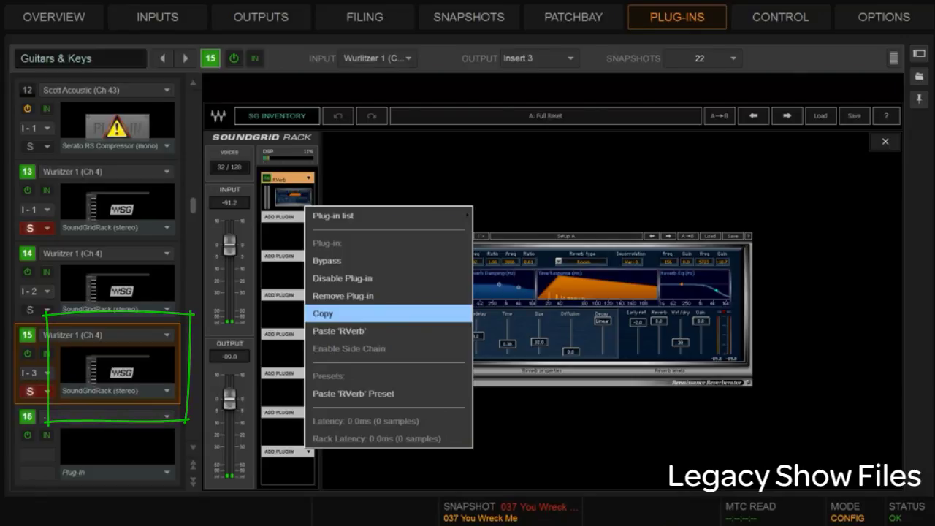
left_click(323, 314)
left_click(117, 206)
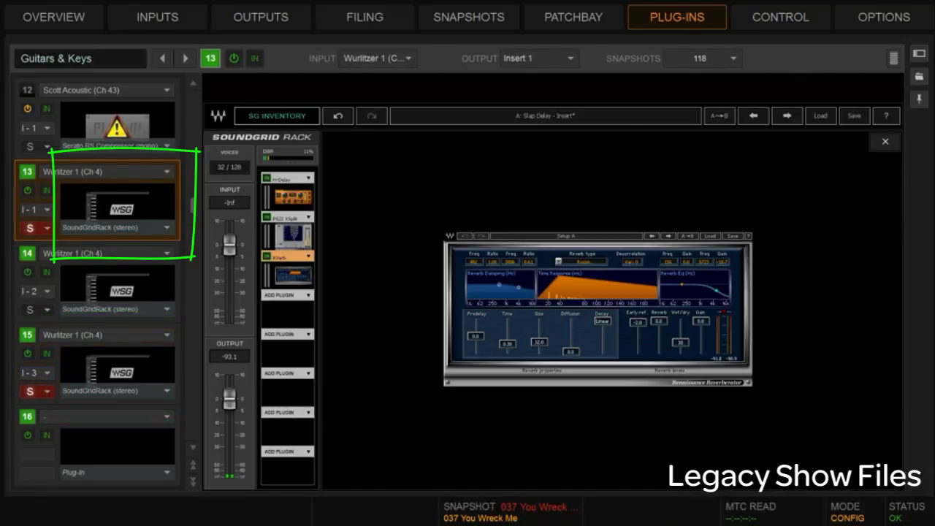
right_click(291, 279)
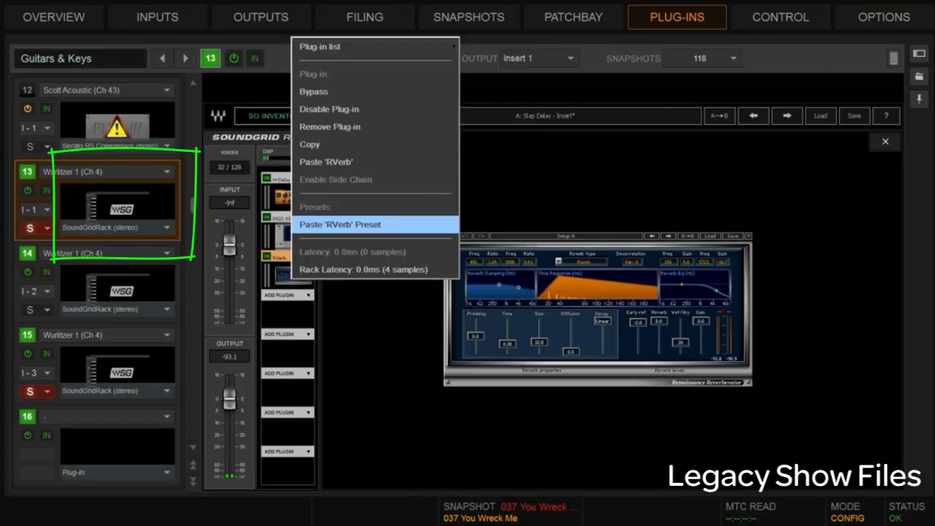
left_click(340, 225)
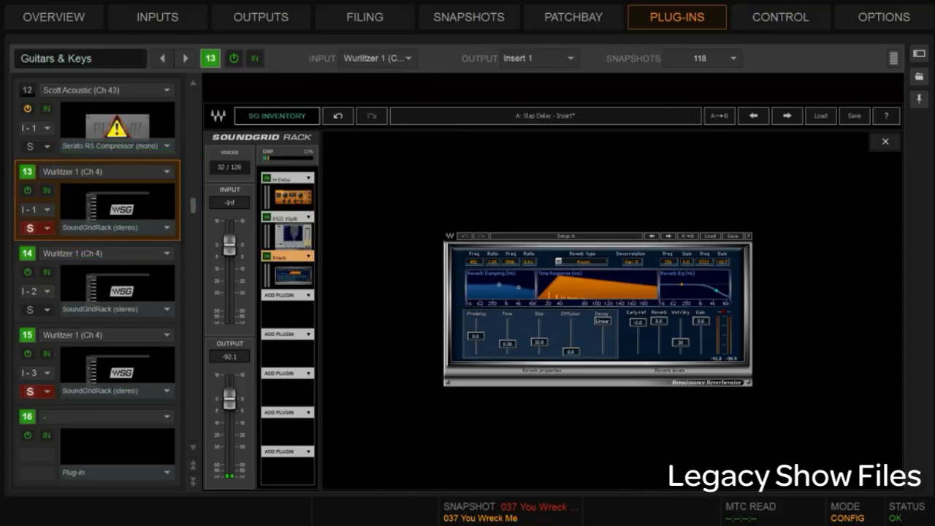